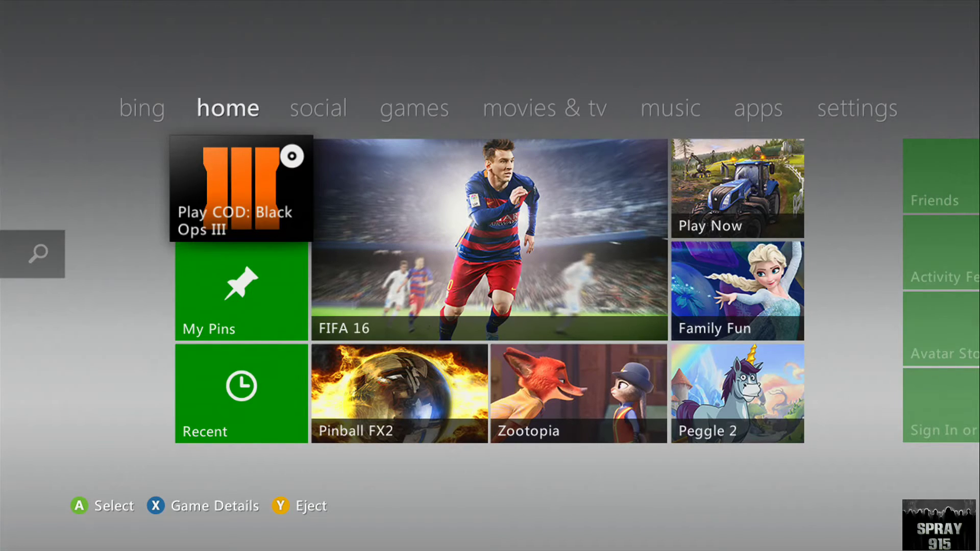
- Open the Xbox Guide overlay on top of the dashboard home screen
key(super)
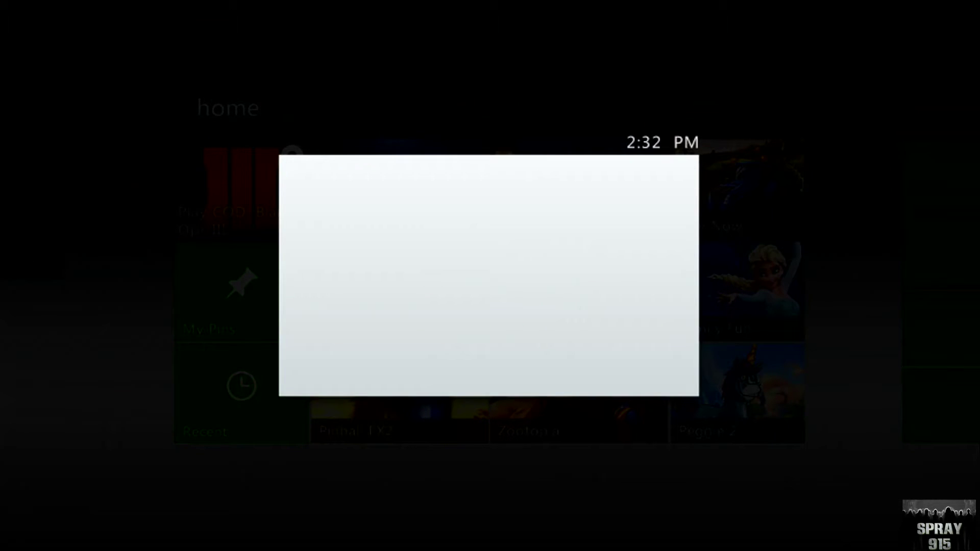
- Go to Settings > System Settings > Storage and open the Hard Drive's Device Options
key(Right)
key(Right)
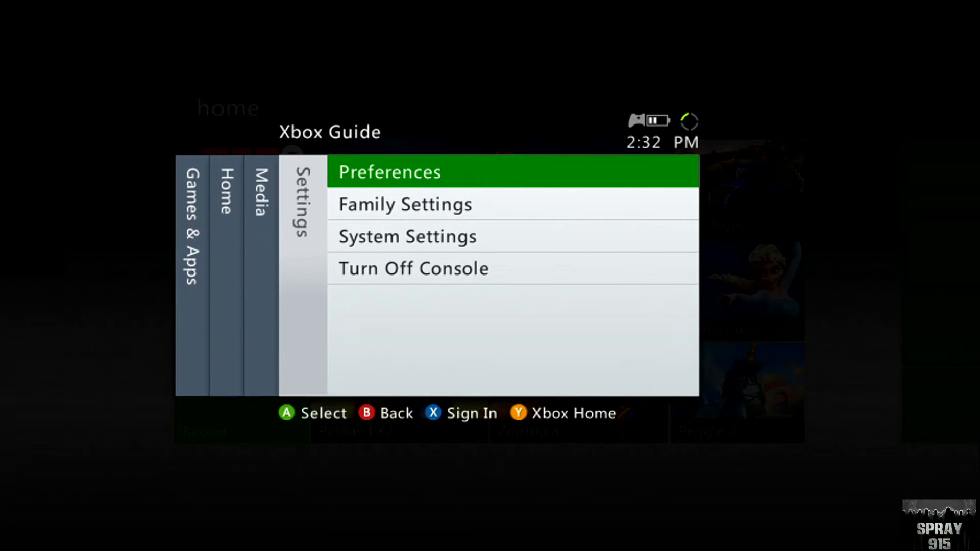
key(Down)
key(Down)
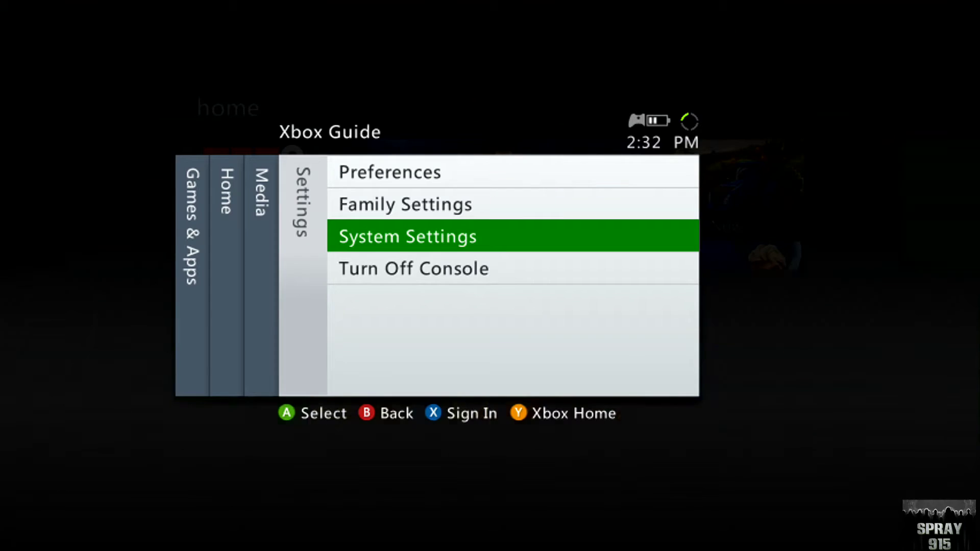
key(Return)
key(Down)
key(Down)
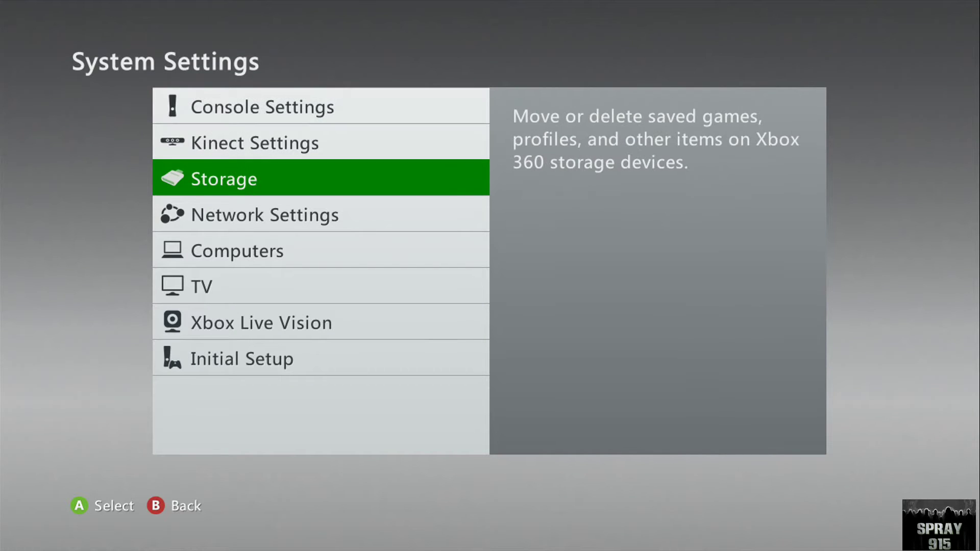
key(Return)
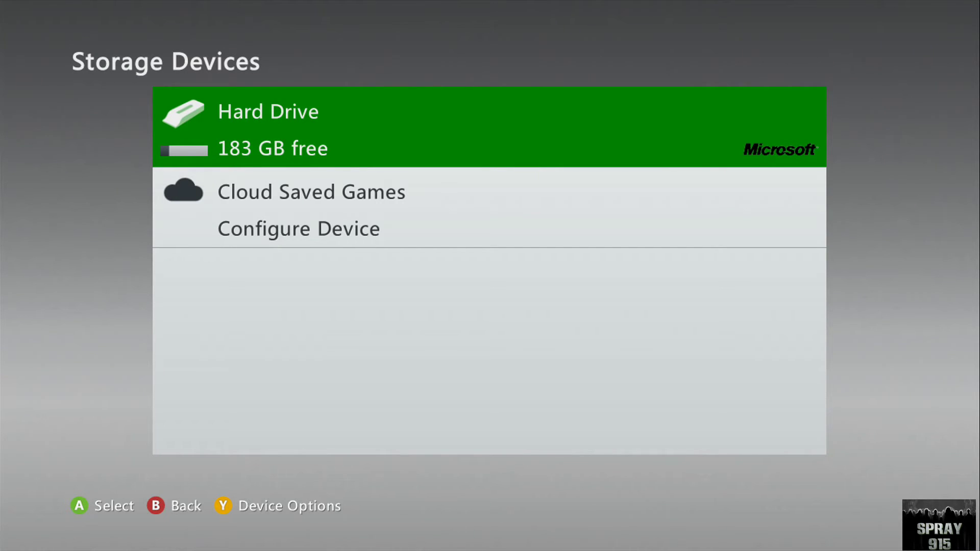
key(y)
key(Down)
key(Down)
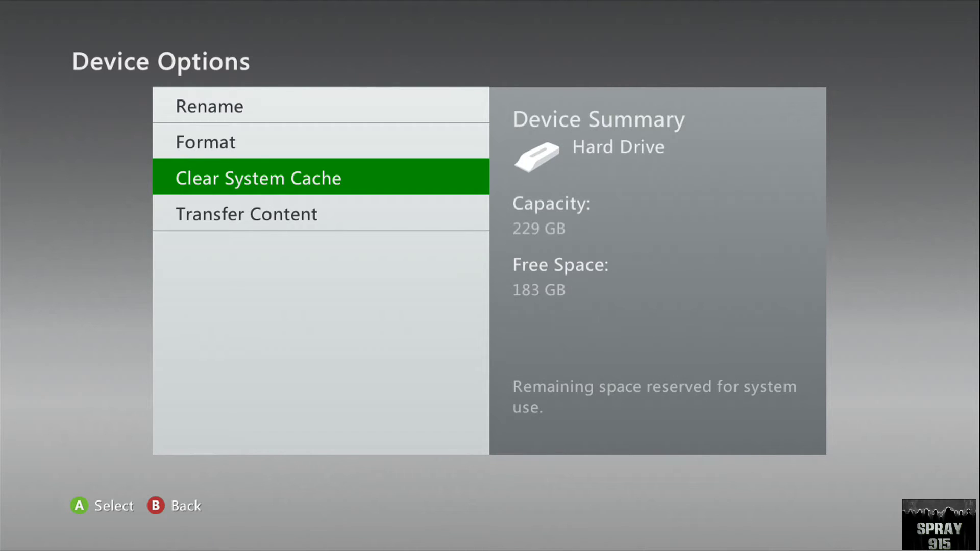
- Start Clear System Cache on the hard drive and confirm with Yes
key(Return)
key(Return)
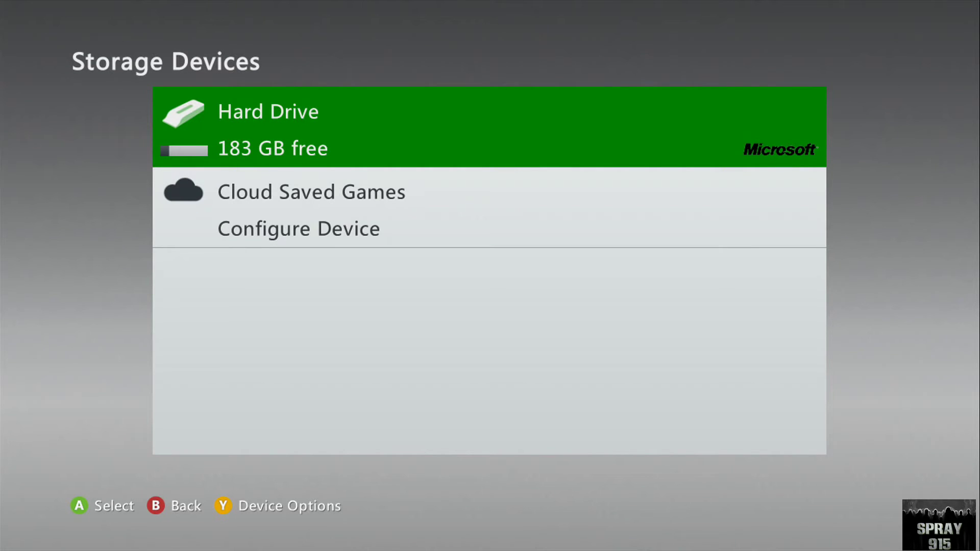
key(y)
key(Down)
key(Down)
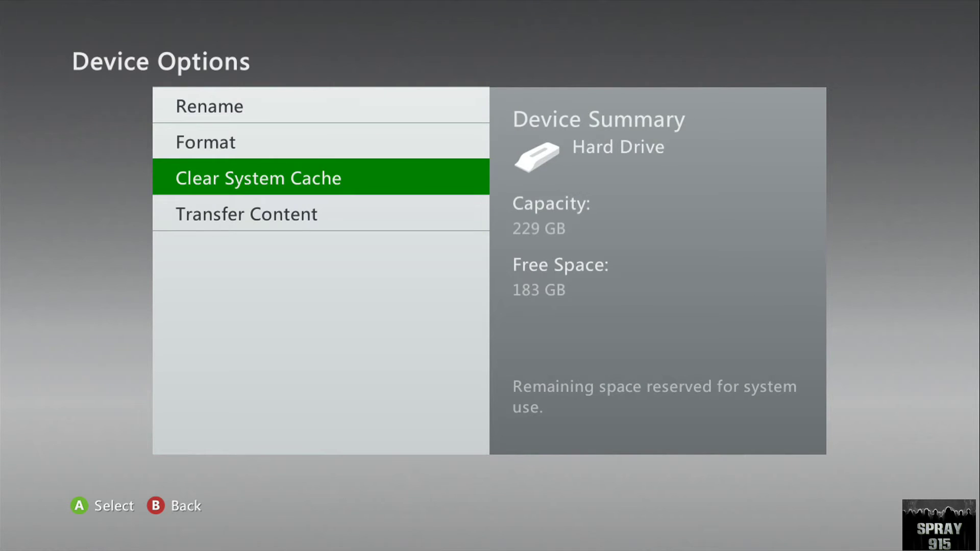
key(Return)
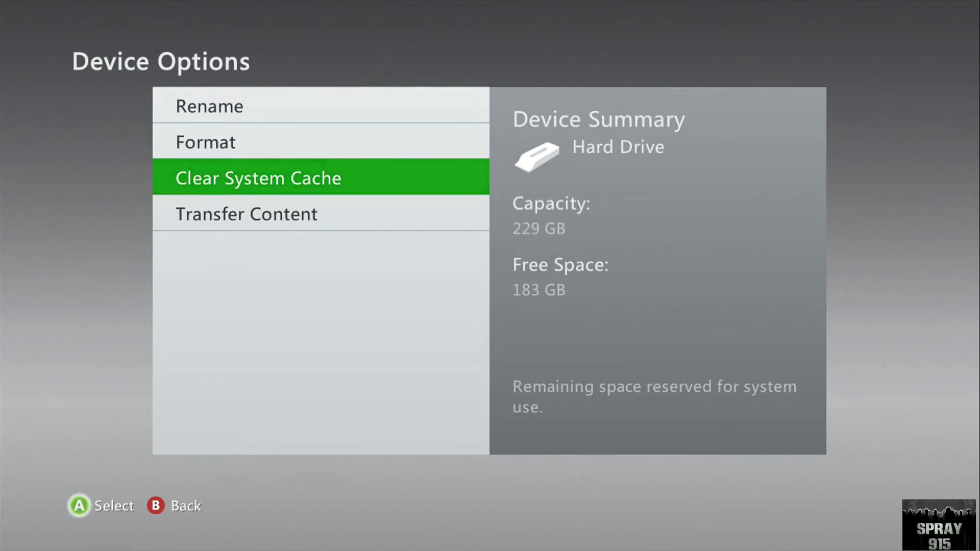
key(Up)
key(Return)
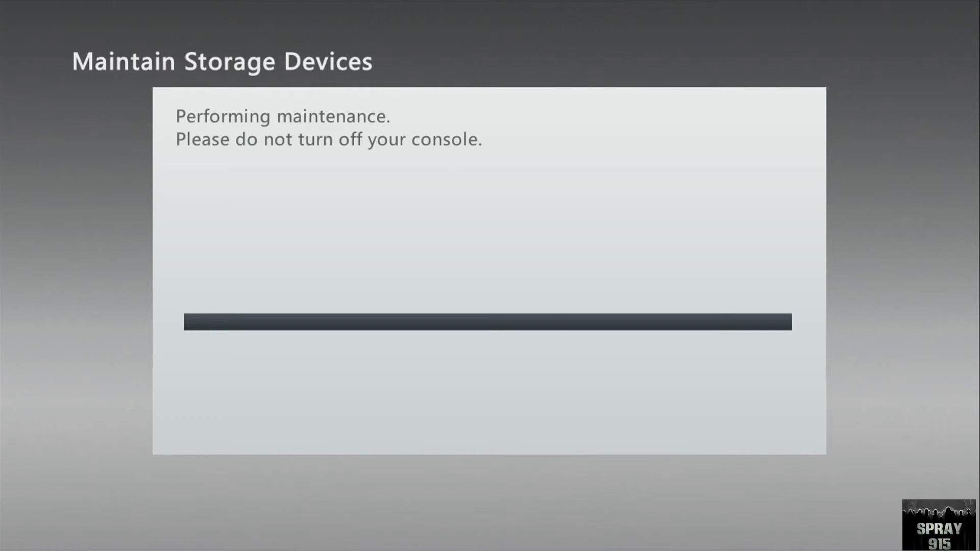
- Run Clear System Cache again until maintenance completes, then back out to the home screen
key(y)
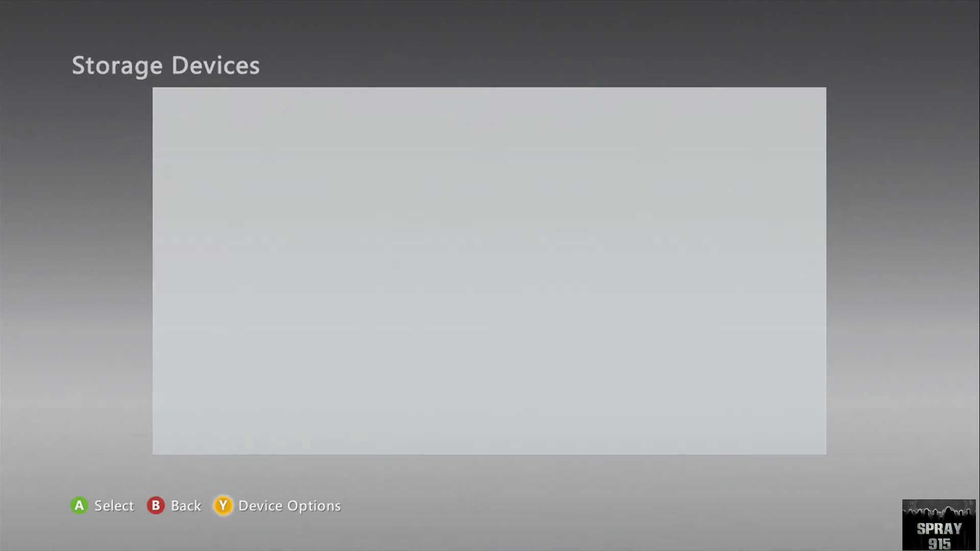
key(Down)
key(Down)
key(Return)
key(Up)
key(Return)
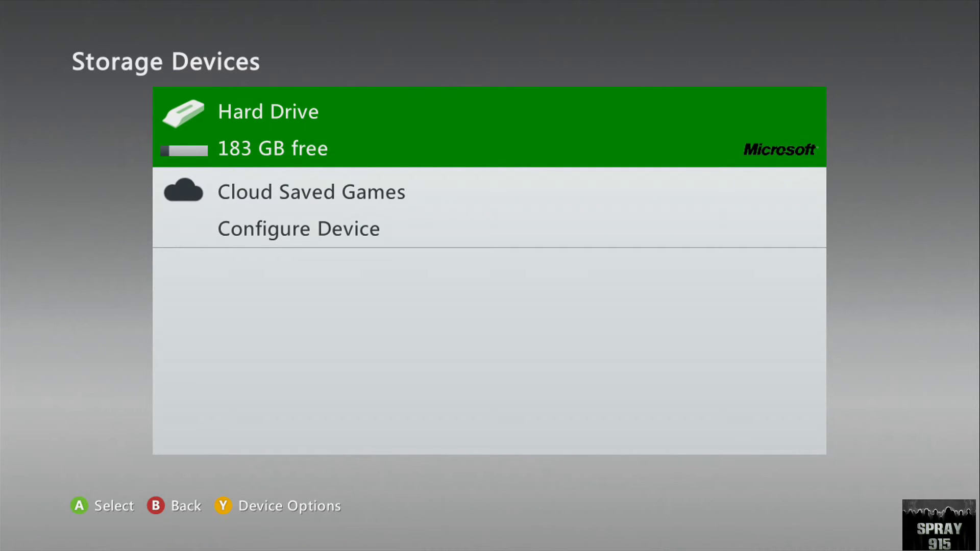
key(Escape)
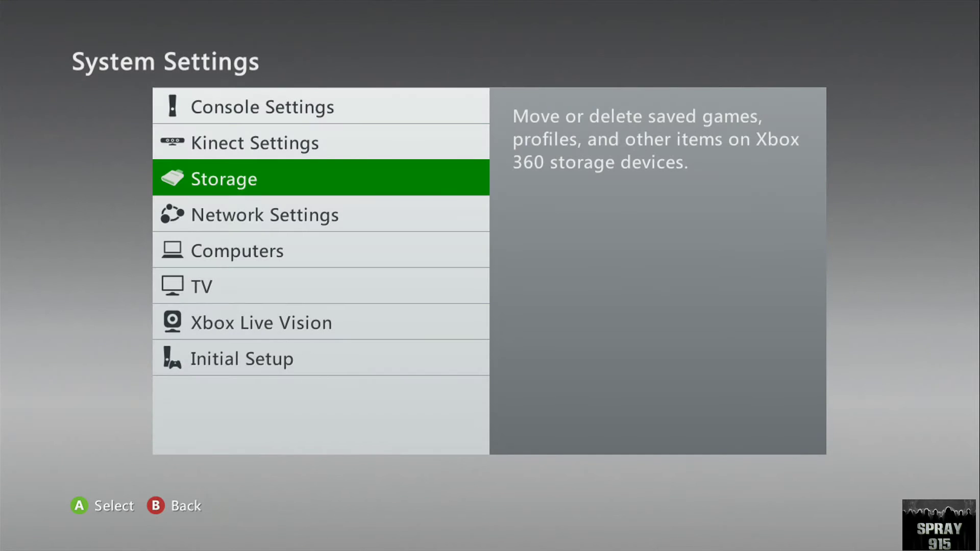
key(Escape)
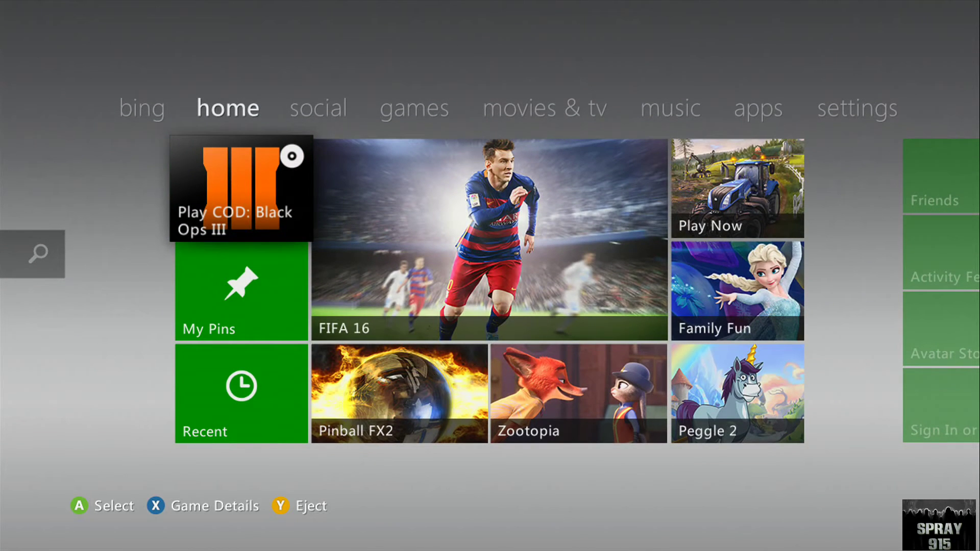
- Reach the hard drive's Profiles list from the Guide and select the second, duplicate profile
key(Home)
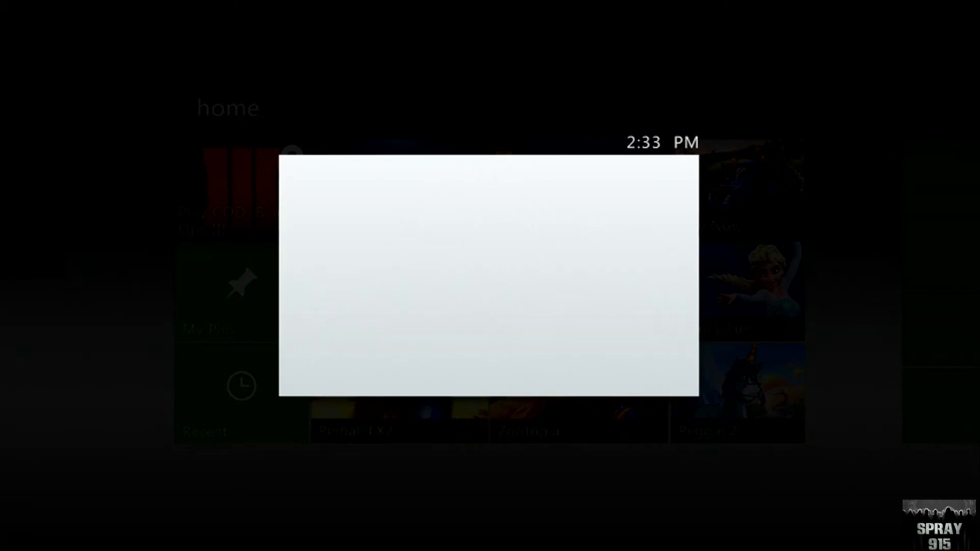
key(Right)
key(Right)
key(Down)
key(Down)
key(Return)
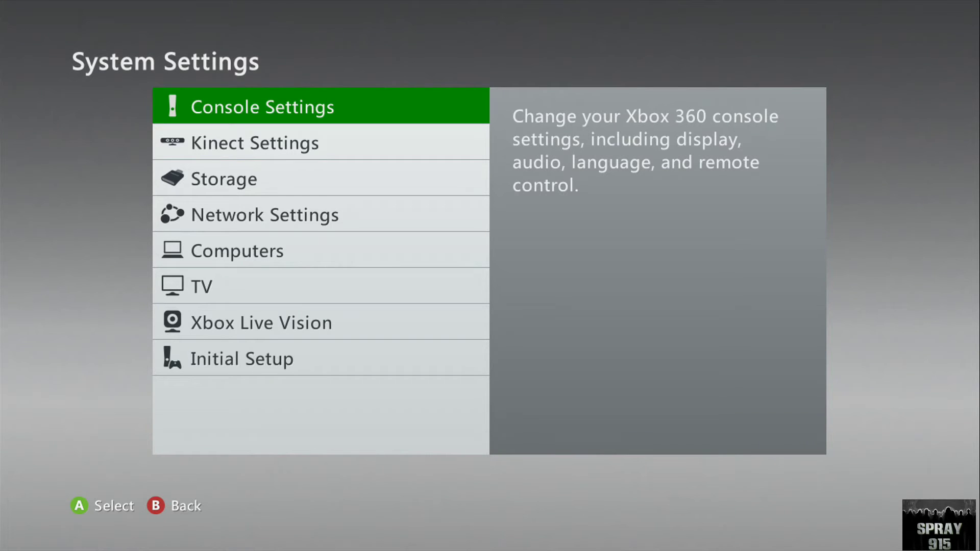
key(Down)
key(Down)
key(Return)
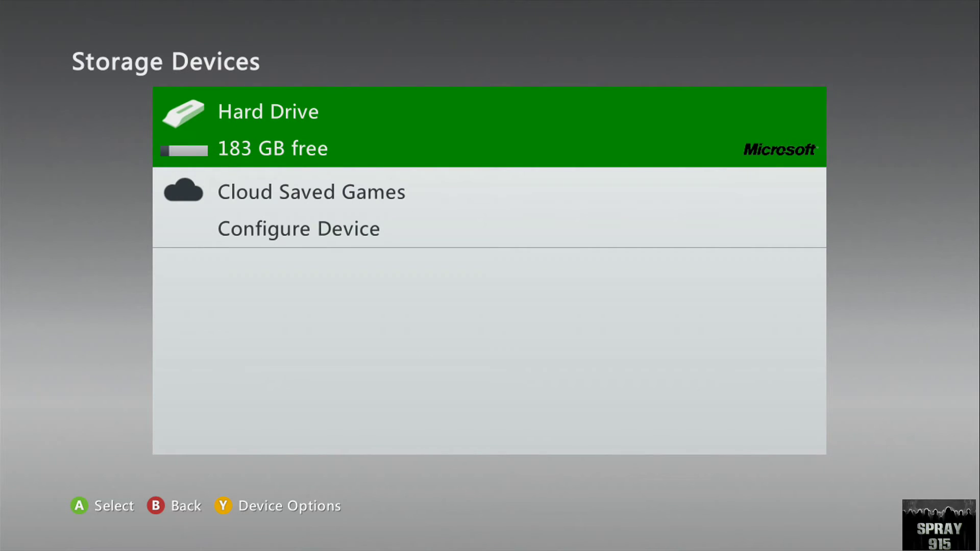
key(Return)
key(Down)
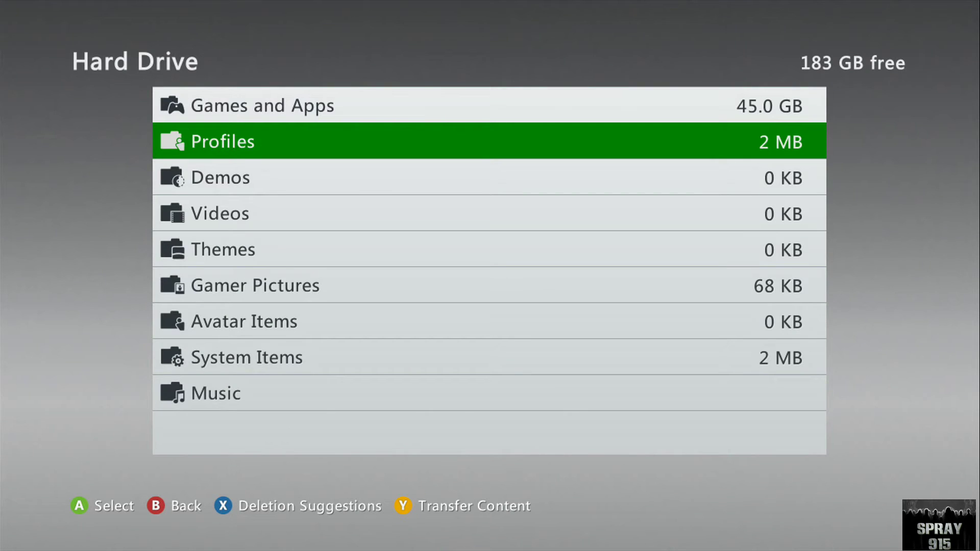
key(Return)
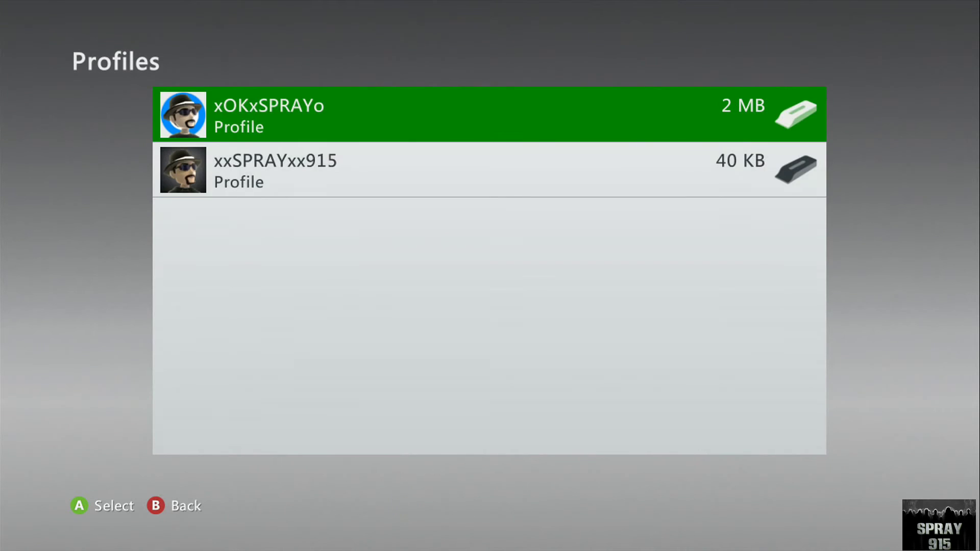
key(Down)
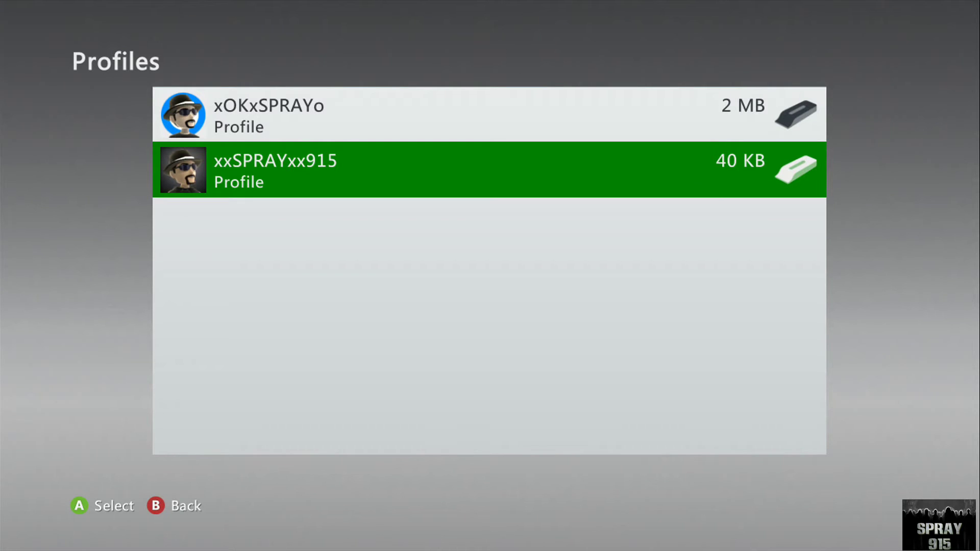
key(Return)
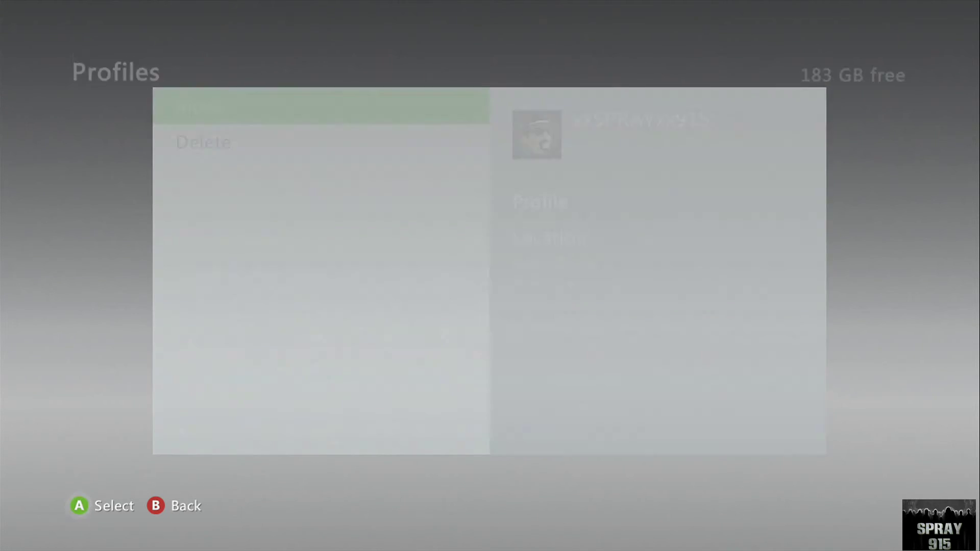
- Pick Delete, highlight Delete Profile Only, then cancel back to the Profiles list
key(Down)
key(Return)
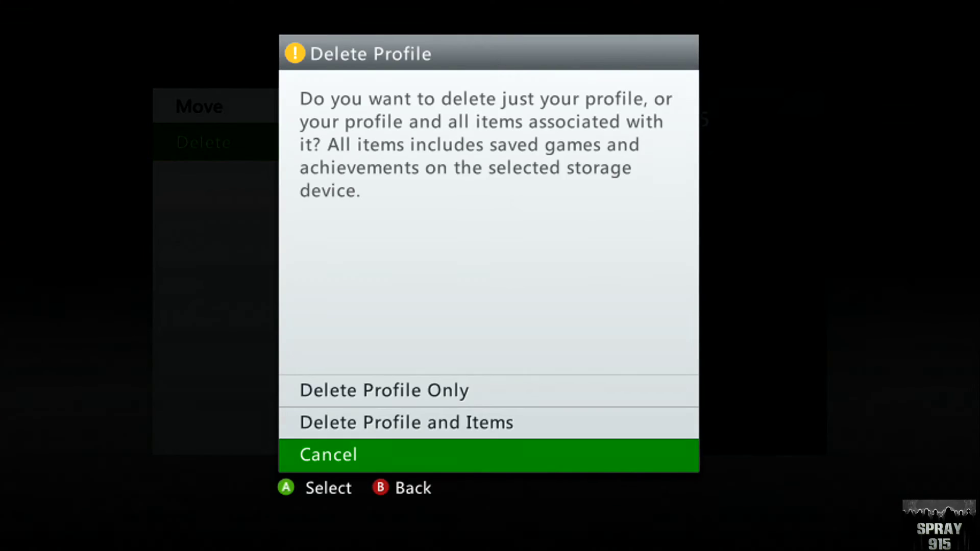
key(Up)
key(Up)
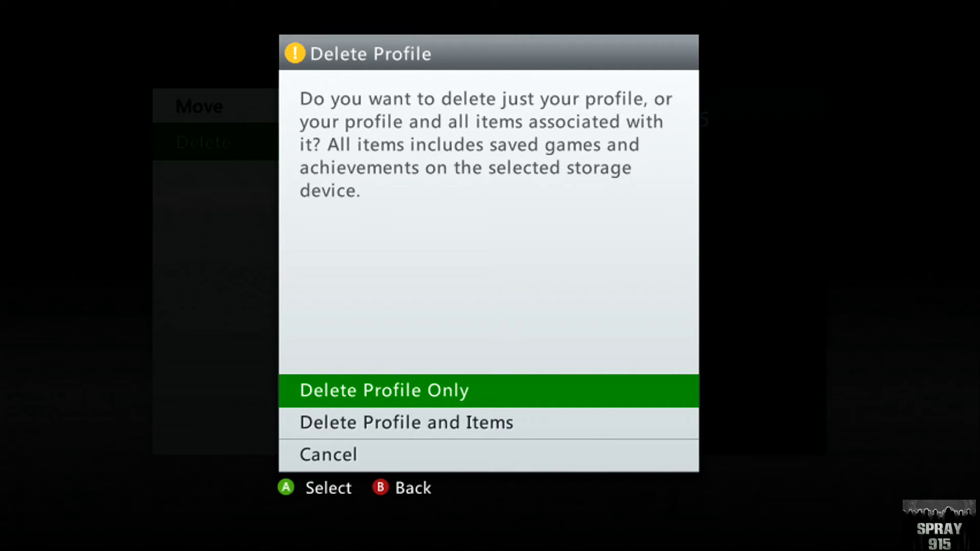
key(Escape)
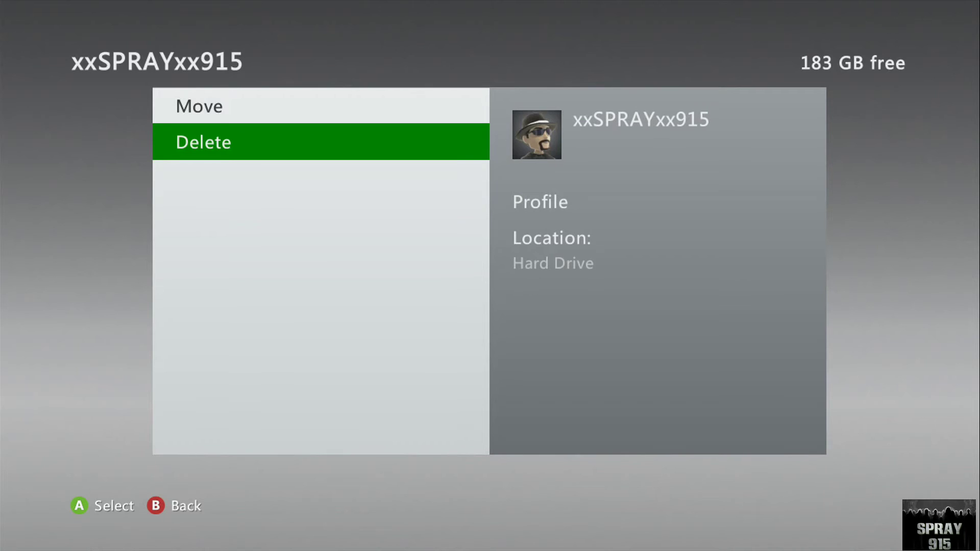
key(Escape)
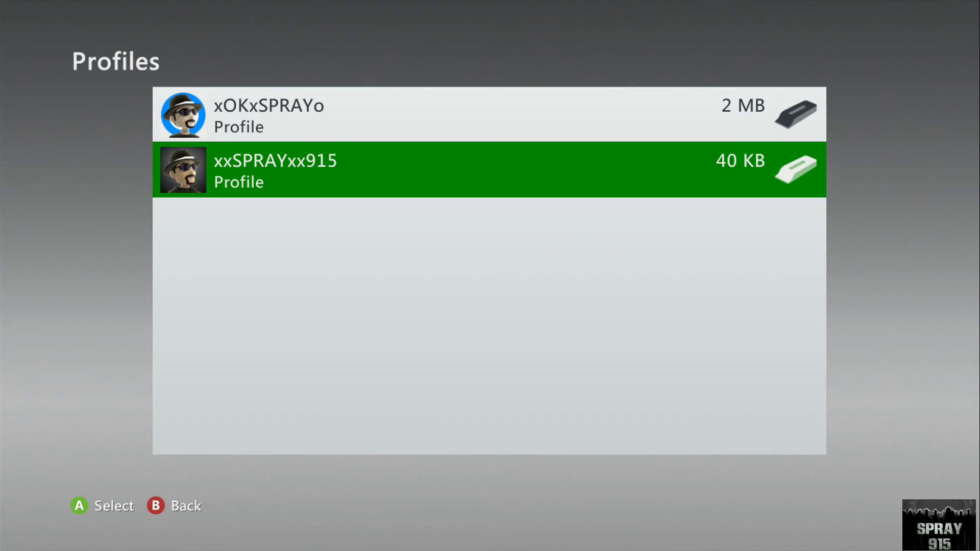
- Leave the storage settings and choose Download Profile from the Guide's Home section
key(Escape)
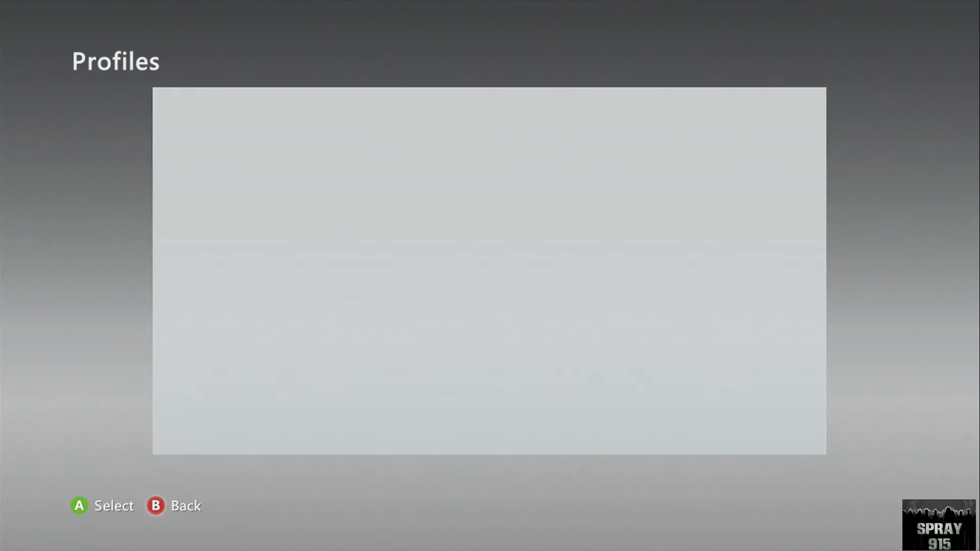
key(Escape)
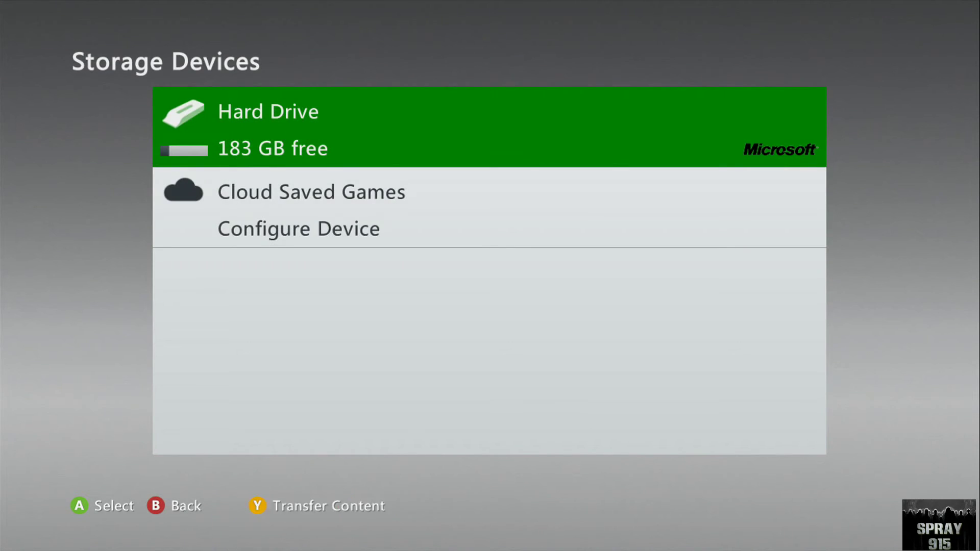
key(Escape)
key(Escape)
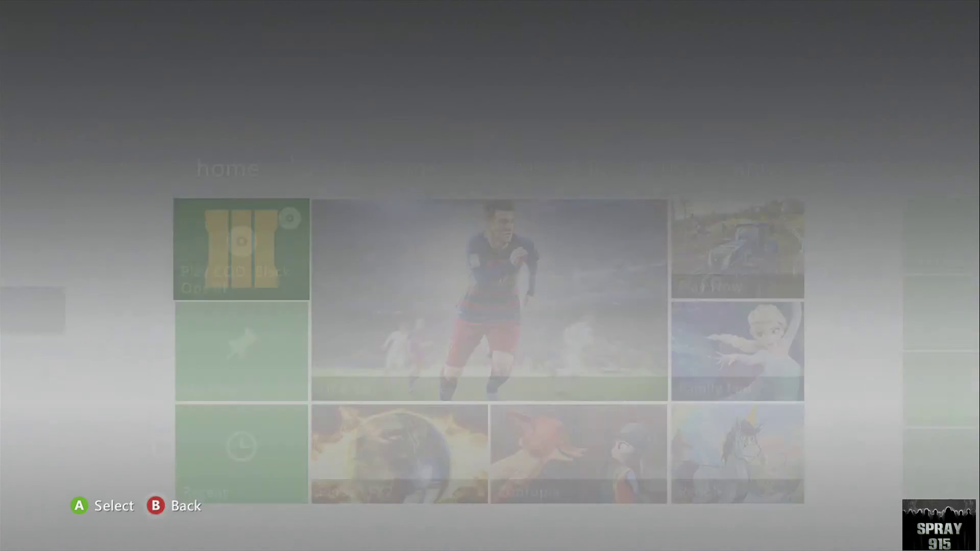
key(super)
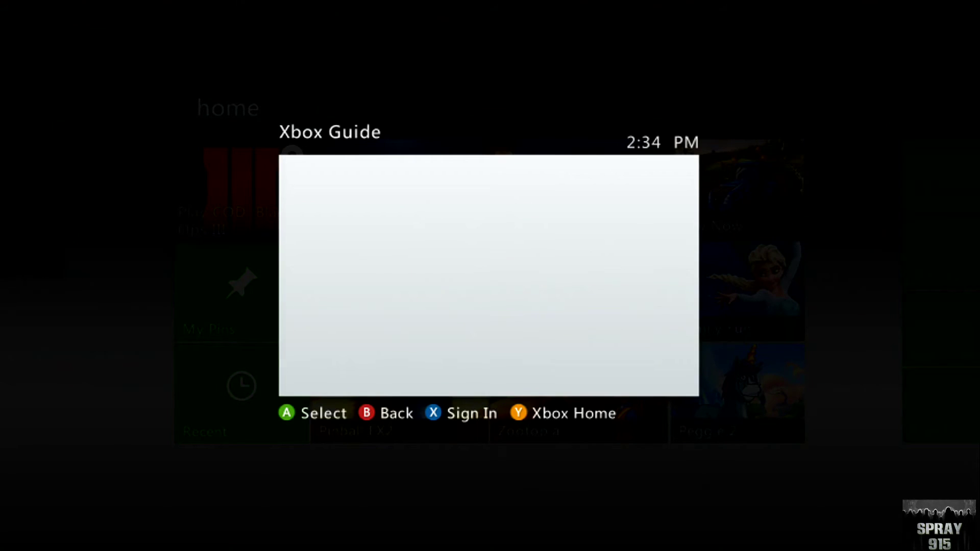
key(Down)
key(Down)
key(Down)
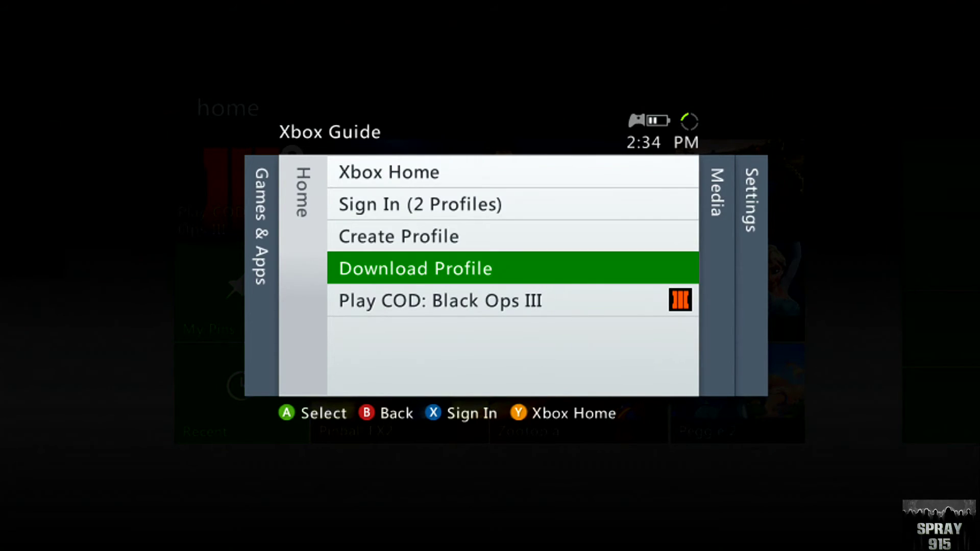
key(Return)
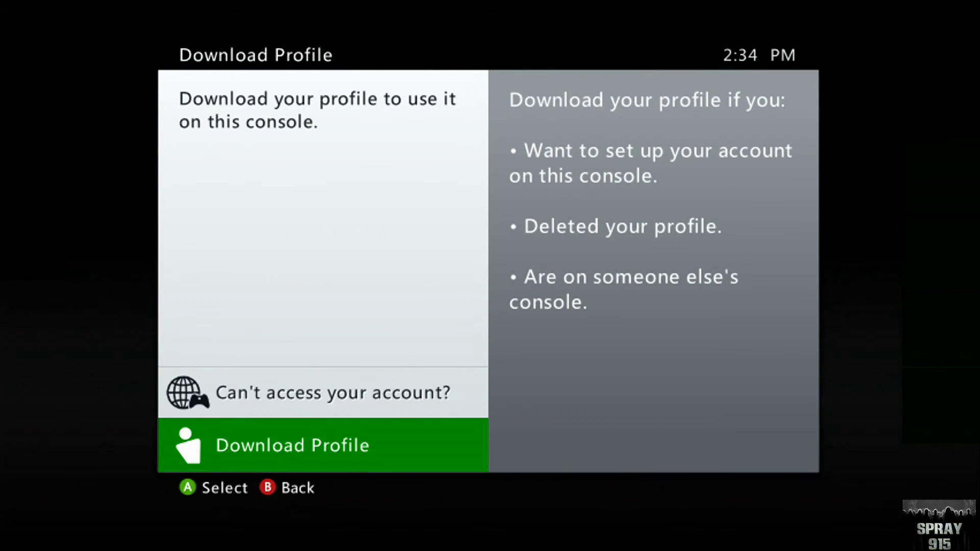
- Start the profile download and enter the Microsoft account e-mail address on the on-screen keyboard
key(Return)
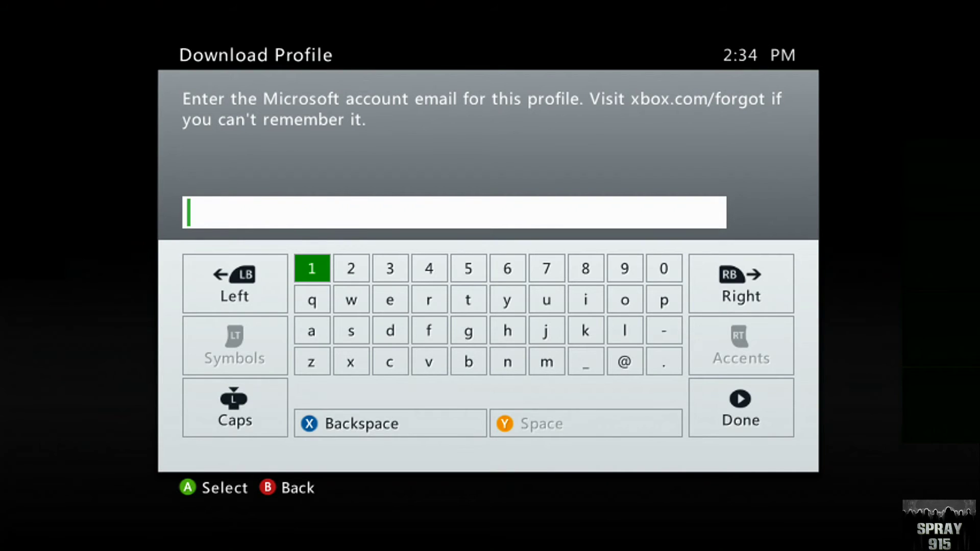
key(Down)
key(Down)
key(Right)
key(Right)
key(Right)
key(Right)
key(Right)
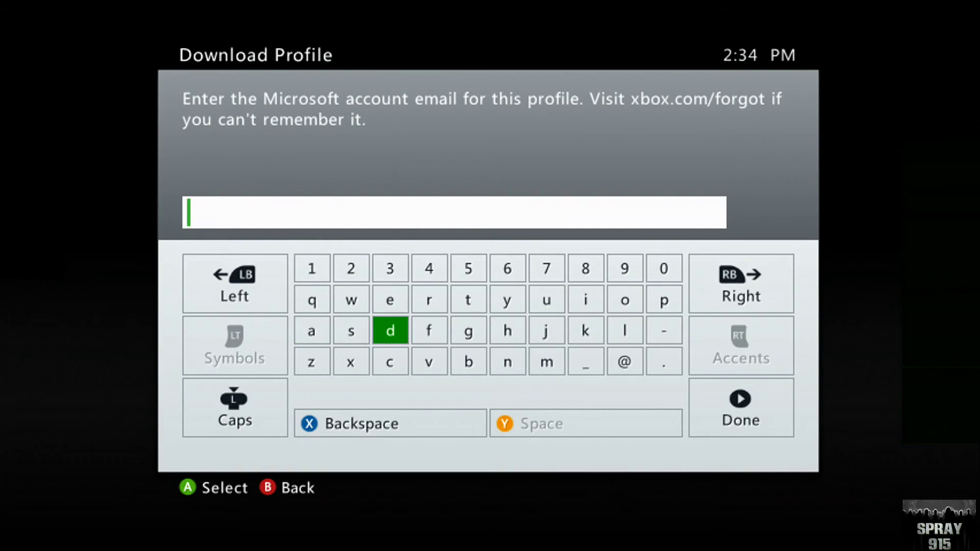
key(Up)
key(Left)
key(Left)
key(Left)
key(Left)
key(Left)
key(Down)
key(Right)
key(Right)
key(Down)
key(Up)
key(Up)
key(Left)
key(Right)
key(Right)
key(Right)
key(Down)
key(Down)
key(Right)
key(Right)
key(Right)
key(Left)
key(Left)
key(Left)
key(Left)
key(Up)
key(Right)
key(Right)
key(Down)
key(Right)
key(Left)
key(Left)
key(Left)
key(Left)
key(Left)
key(Up)
key(Right)
key(Right)
key(Right)
key(Right)
key(Right)
key(Right)
key(Right)
key(Up)
key(Right)
key(Down)
key(Down)
key(Right)
key(Left)
key(Left)
key(Left)
key(Left)
key(Left)
key(Left)
key(Right)
key(Right)
key(Right)
key(Right)
key(Right)
key(Up)
key(Right)
key(Up)
key(Left)
key(Left)
key(Down)
key(Down)
key(Down)
key(Right)
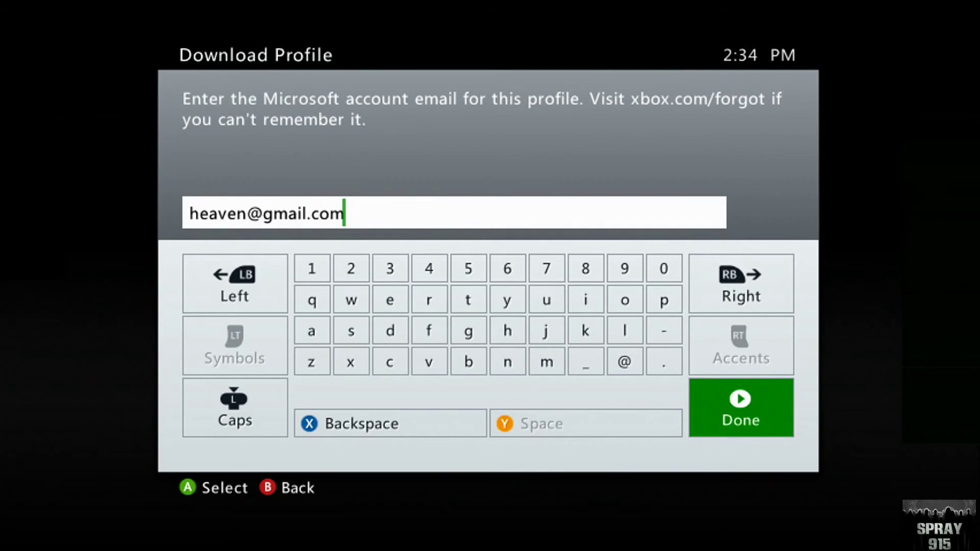
key(Return)
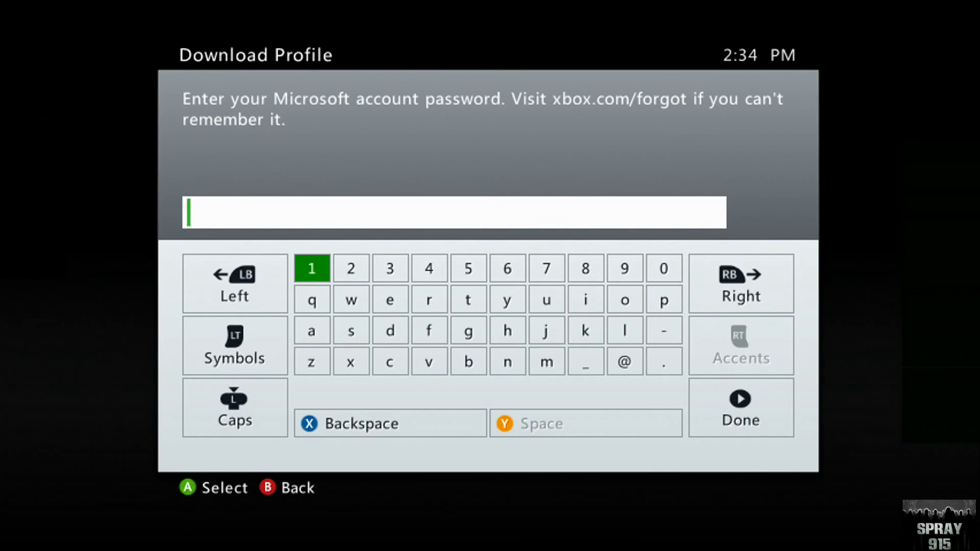
- Type the seven-character account password using Caps, fix one character, submit it, and resubmit the e-mail
key(Down)
key(Left)
key(Down)
key(Down)
key(Return)
key(Up)
key(Right)
key(Right)
key(Right)
key(Right)
key(Return)
key(Right)
key(Right)
key(Right)
key(Right)
key(Right)
key(Right)
key(Up)
key(Return)
key(Left)
key(Left)
key(Left)
key(Left)
key(Left)
key(Return)
key(Left)
key(Left)
key(Left)
key(Left)
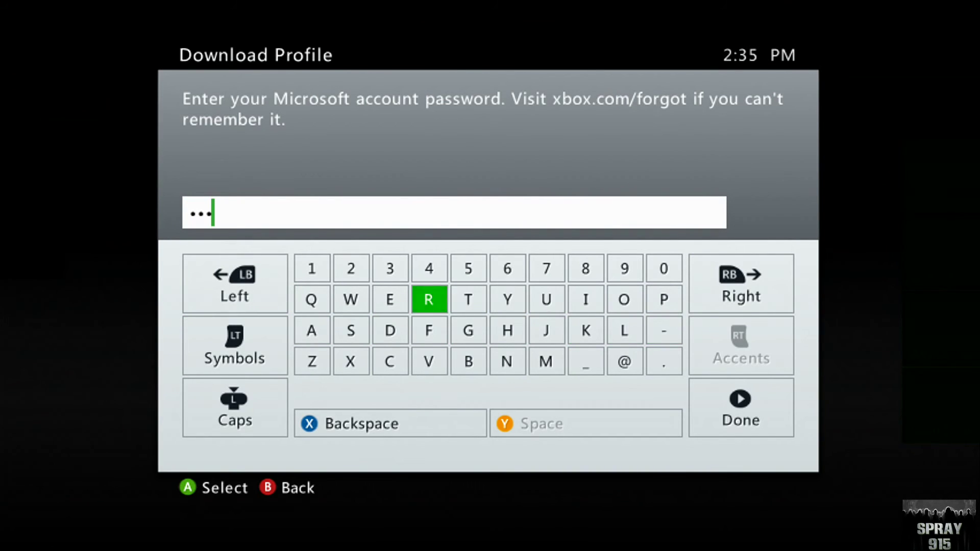
key(Return)
key(Down)
key(Right)
key(Right)
key(Right)
key(Right)
key(Right)
key(Up)
key(Return)
key(Up)
key(Right)
key(Return)
key(Right)
key(Right)
key(Right)
key(Right)
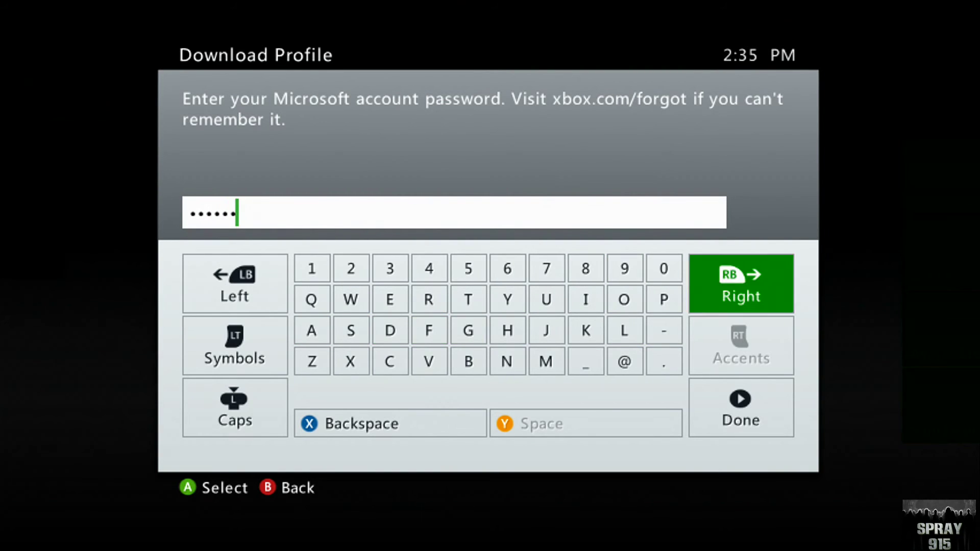
key(Right)
key(Down)
key(Down)
key(Right)
key(Return)
key(Up)
key(Up)
key(Up)
key(Up)
key(Right)
key(Right)
key(Return)
key(Right)
key(Right)
key(Down)
key(Down)
key(Down)
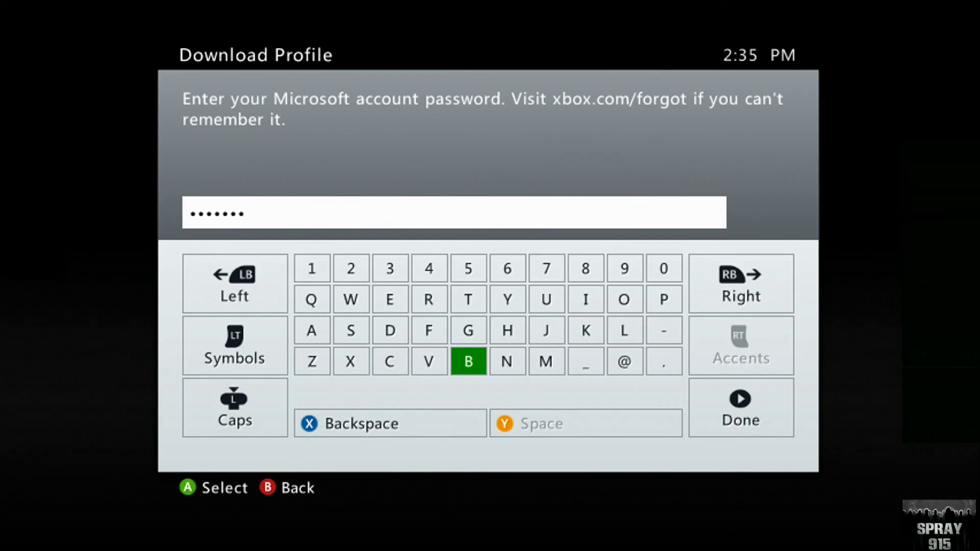
key(Down)
key(Right)
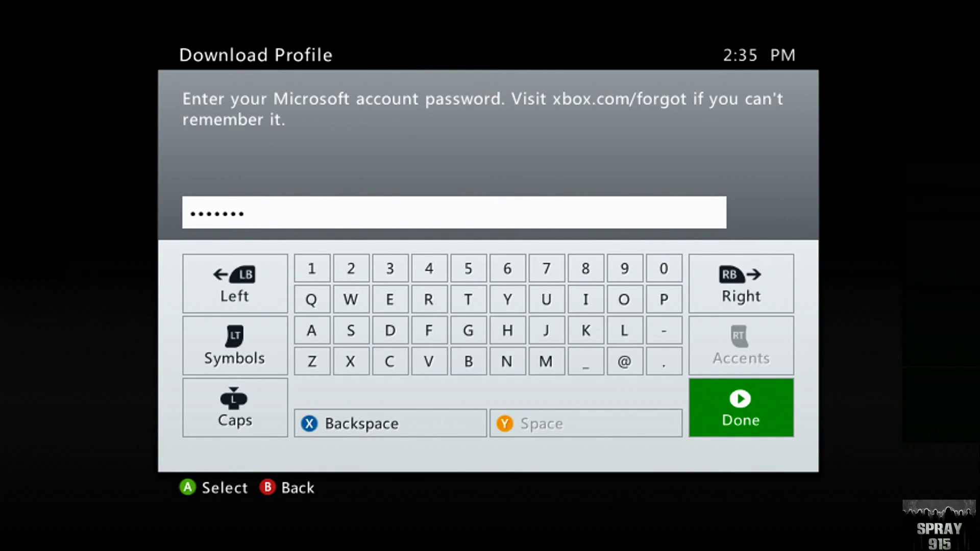
key(Return)
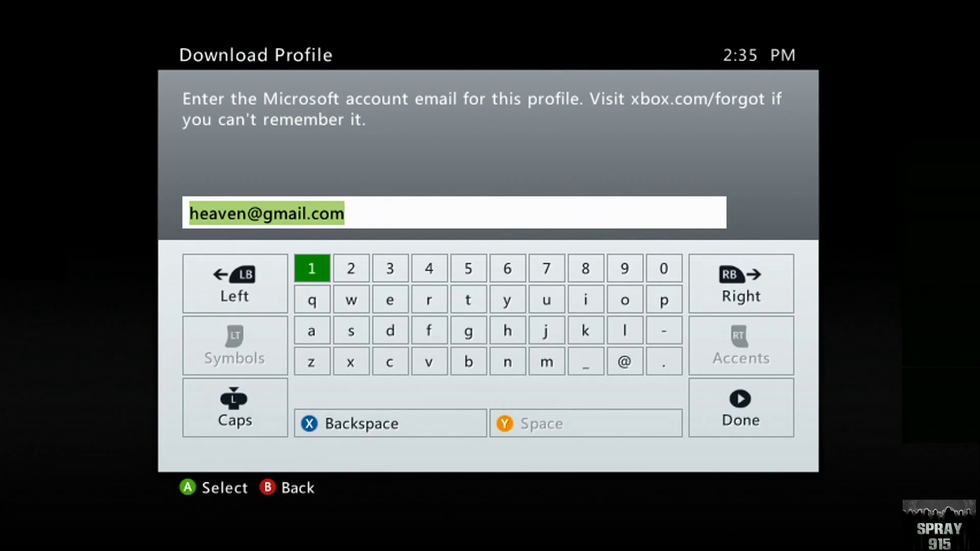
key(Return)
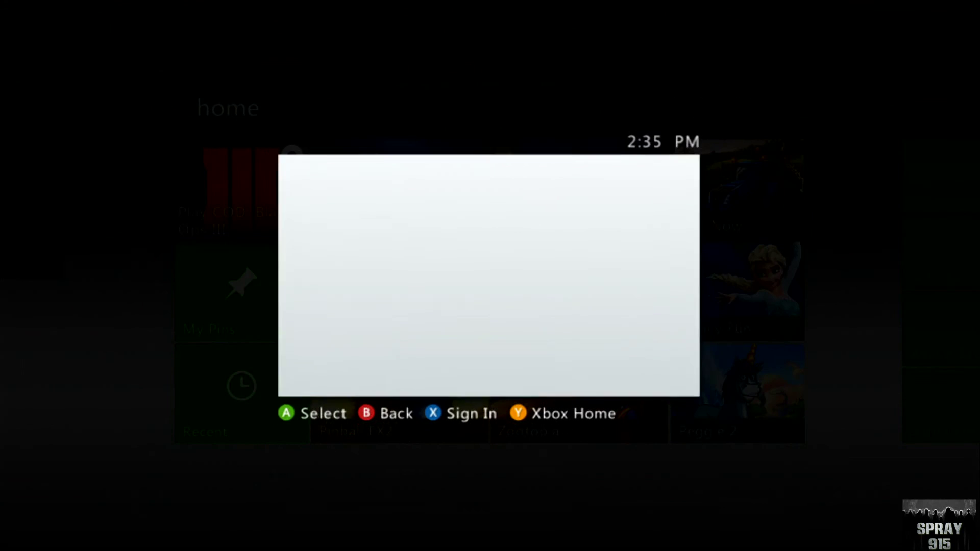
- Open System Settings > Network Settings for TWC321 and highlight Test Xbox Live Connection
key(Right)
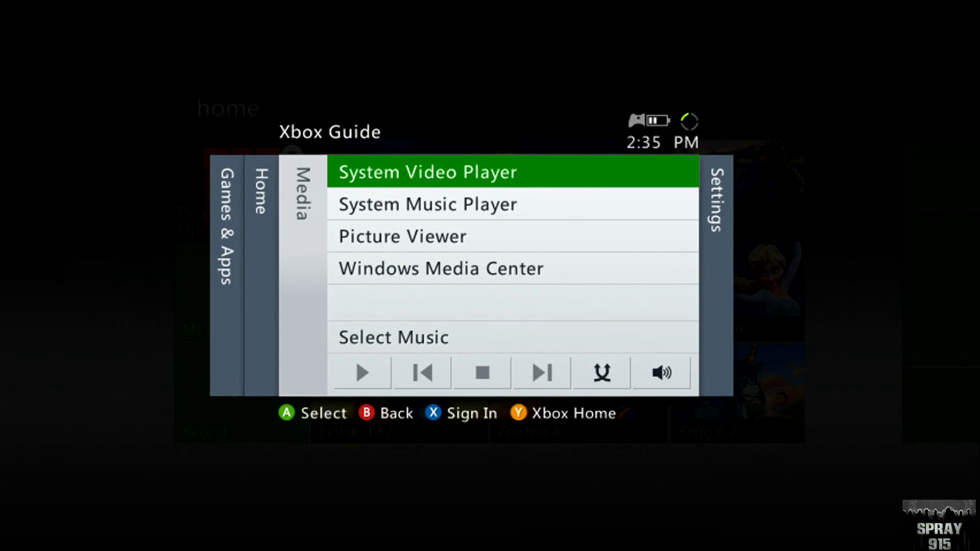
key(Right)
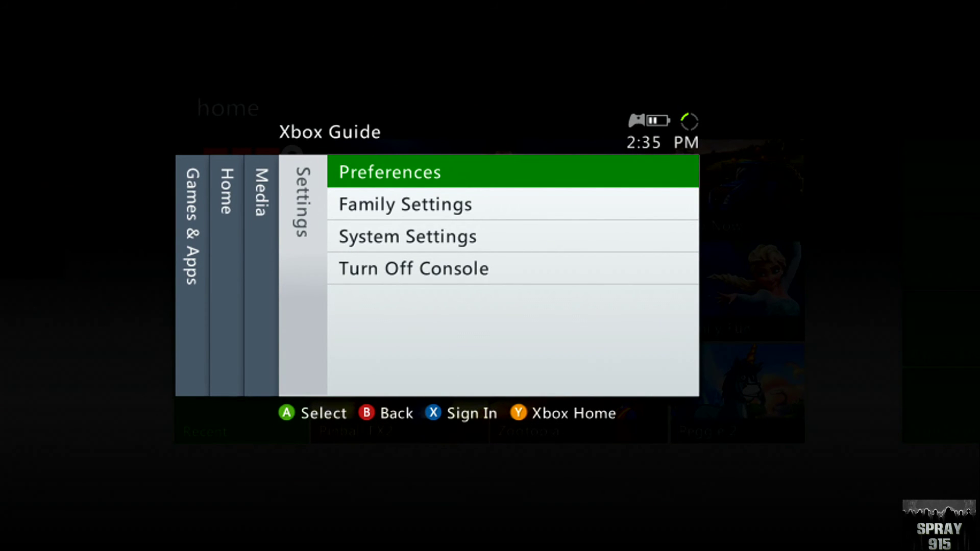
key(Down)
key(Down)
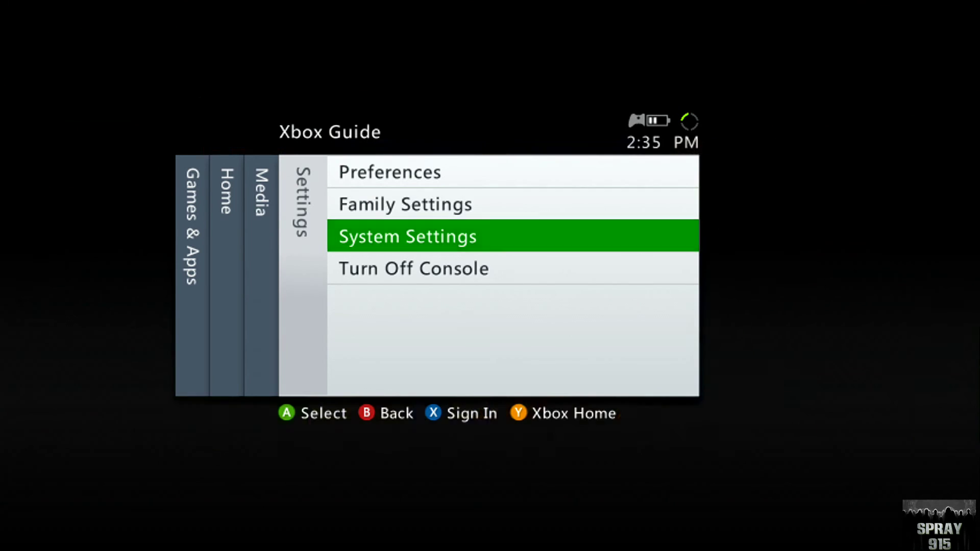
key(Return)
key(Down)
key(Down)
key(Down)
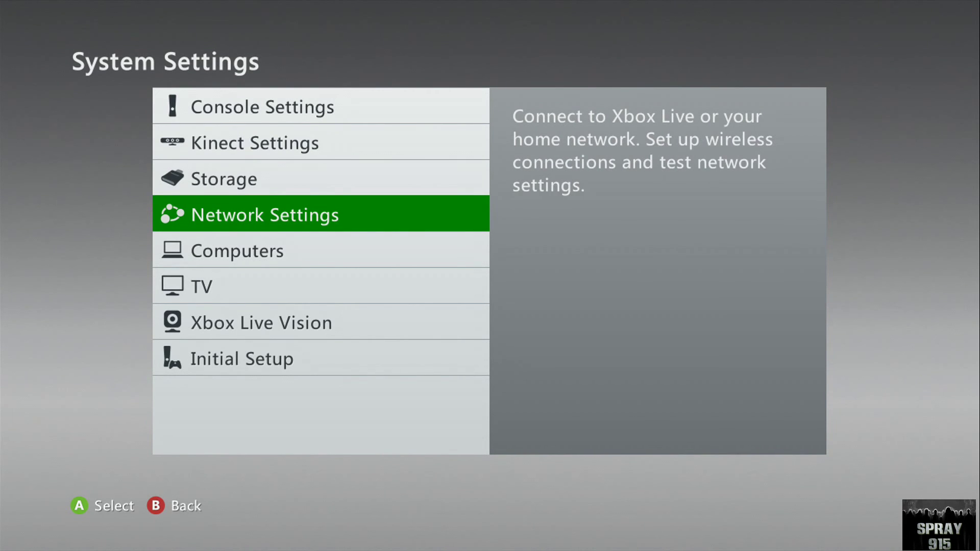
key(Return)
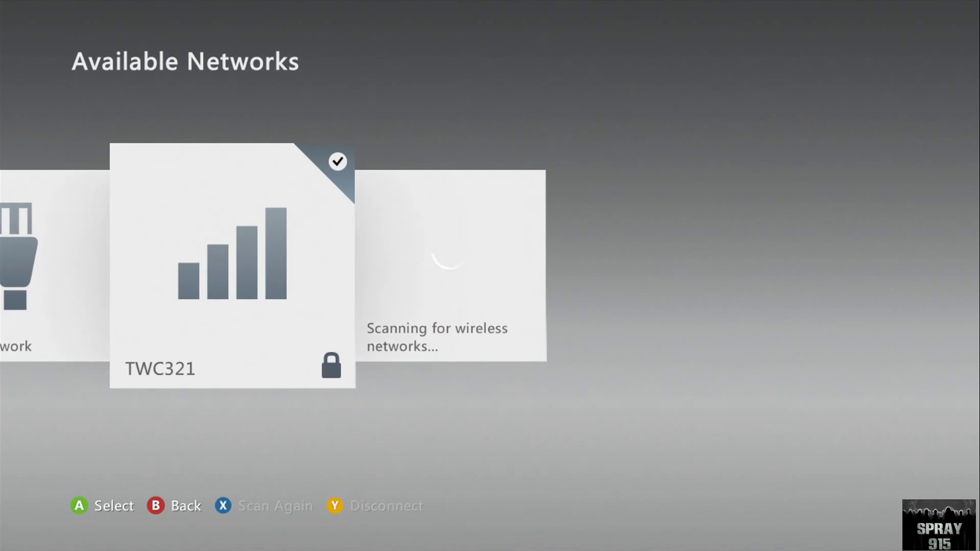
key(Escape)
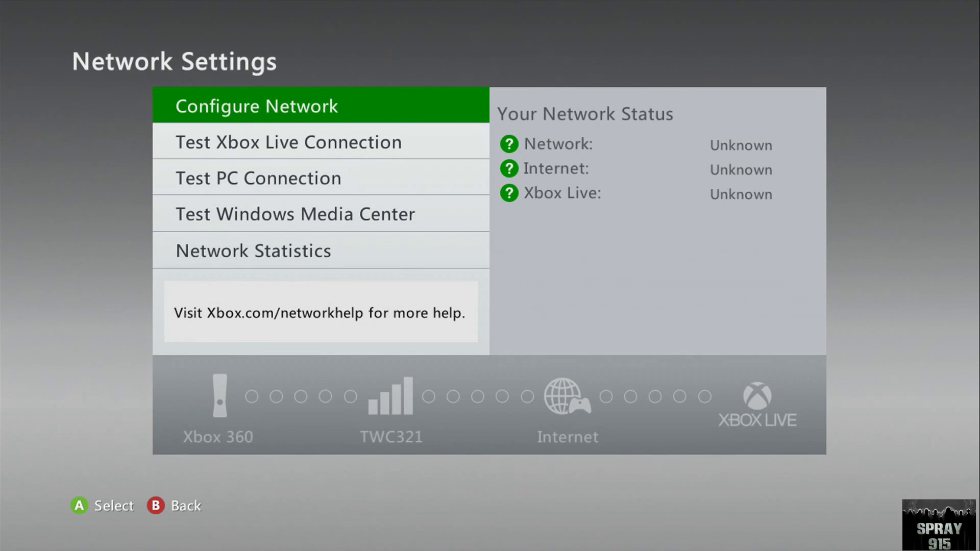
key(Down)
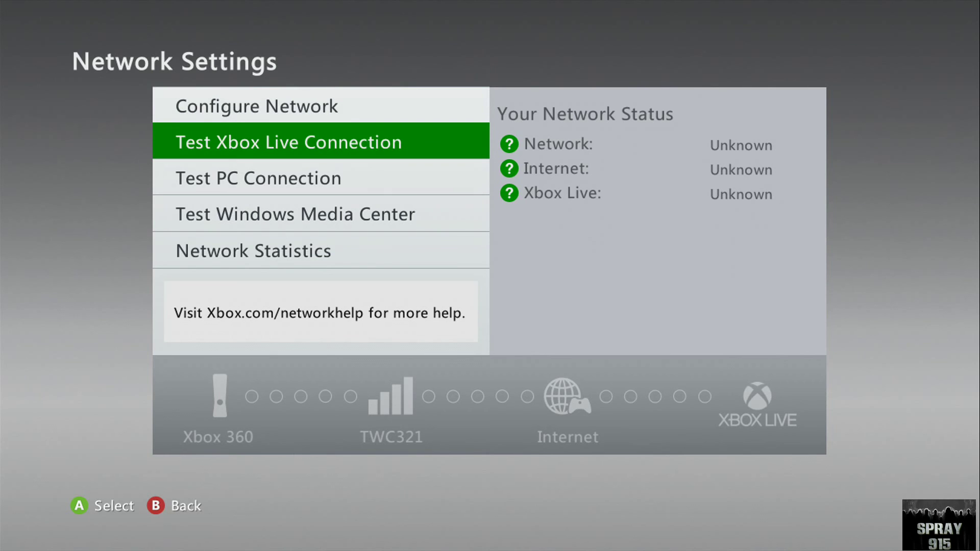